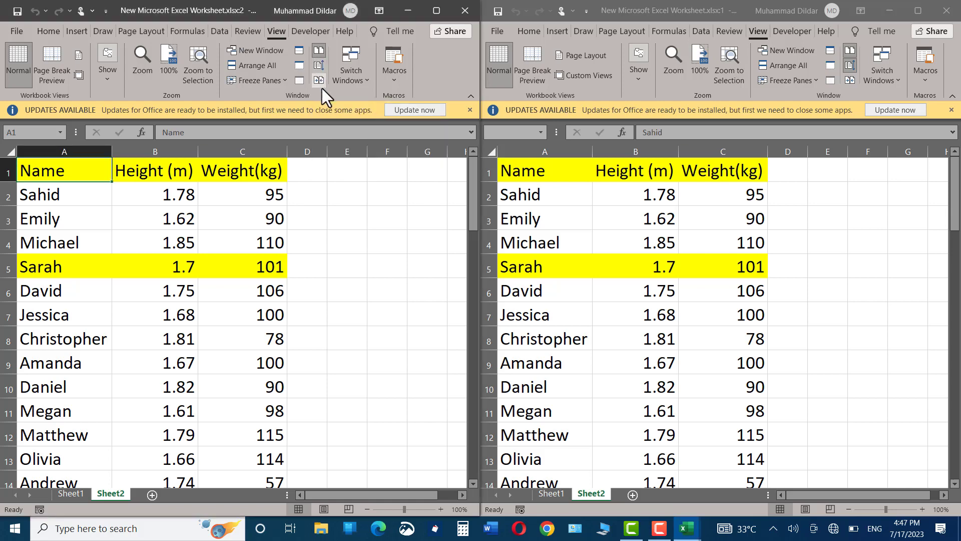
Scroll down Sheet1 to view its Name, Height and Age(Years) table.
{"action": "scroll", "coordinate": [338, 190], "scroll_direction": "down", "scroll_amount": 20}
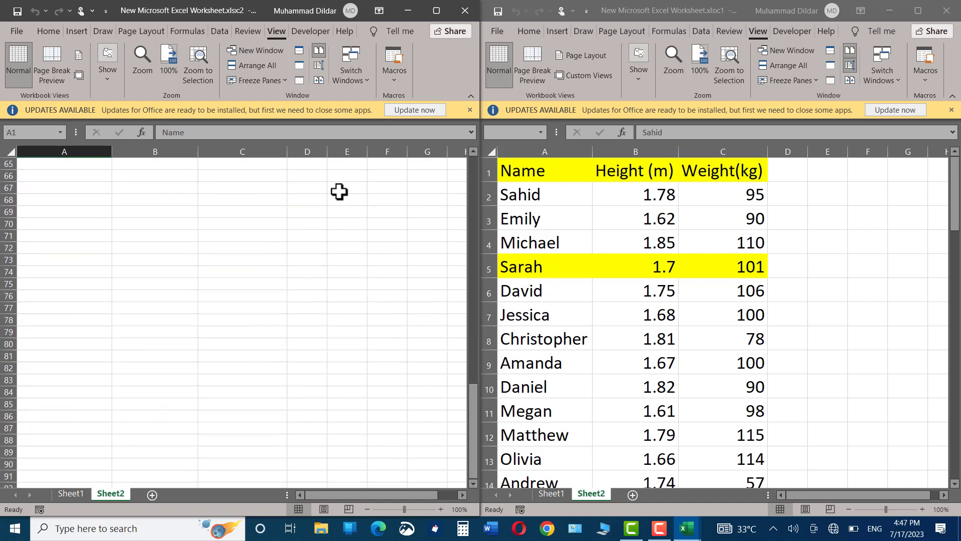
{"action": "scroll", "coordinate": [339, 192], "scroll_direction": "down", "scroll_amount": 5}
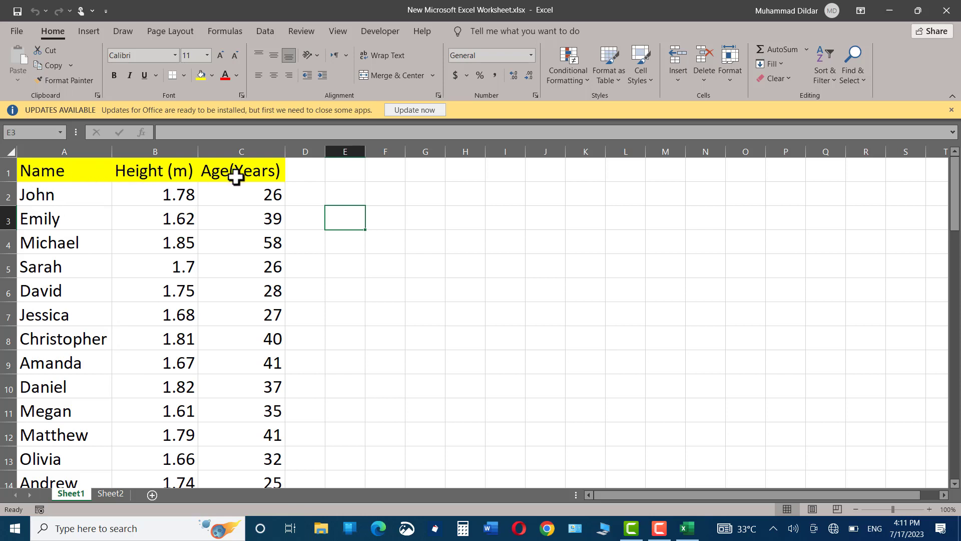
Compare Sheet2 and Sheet1, ending on Sheet2's Name, Height and Weight(kg) table.
{"action": "left_click", "coordinate": [111, 494]}
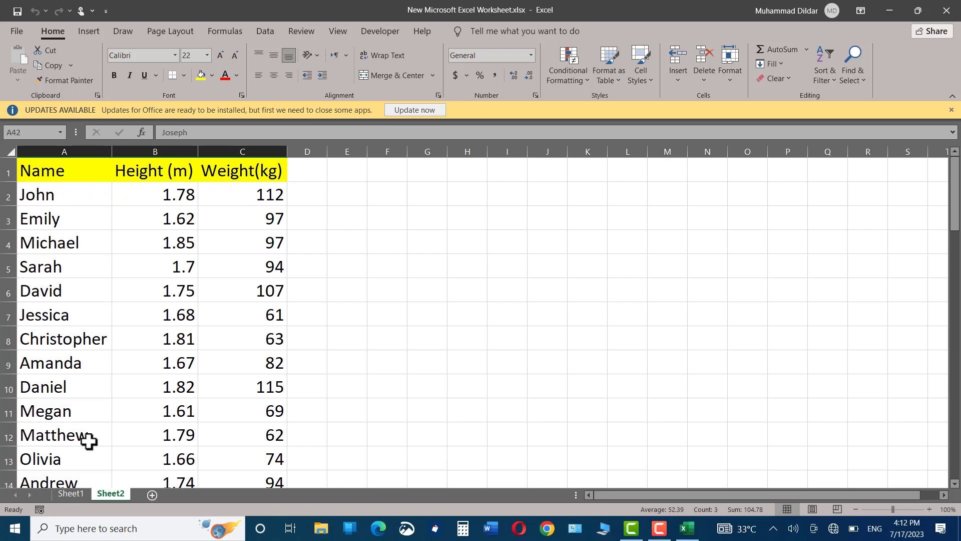
{"action": "left_click", "coordinate": [72, 494]}
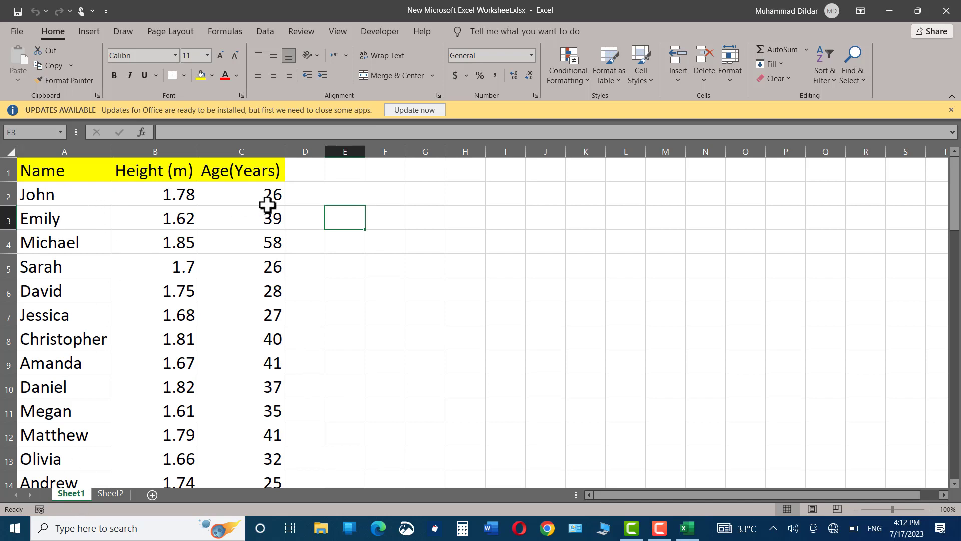
{"action": "left_click", "coordinate": [110, 492]}
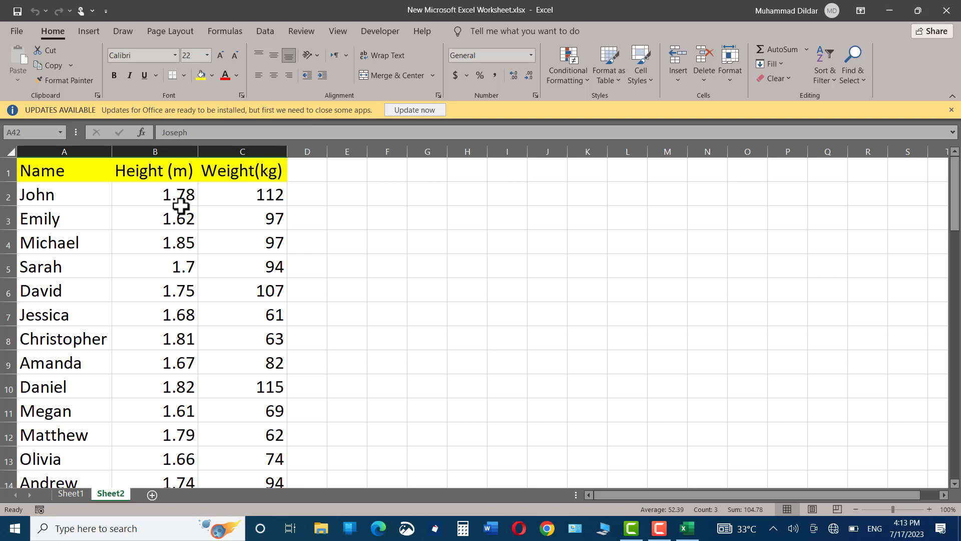
Open the workbook in a second window using View > New Window.
{"action": "left_click", "coordinate": [344, 32]}
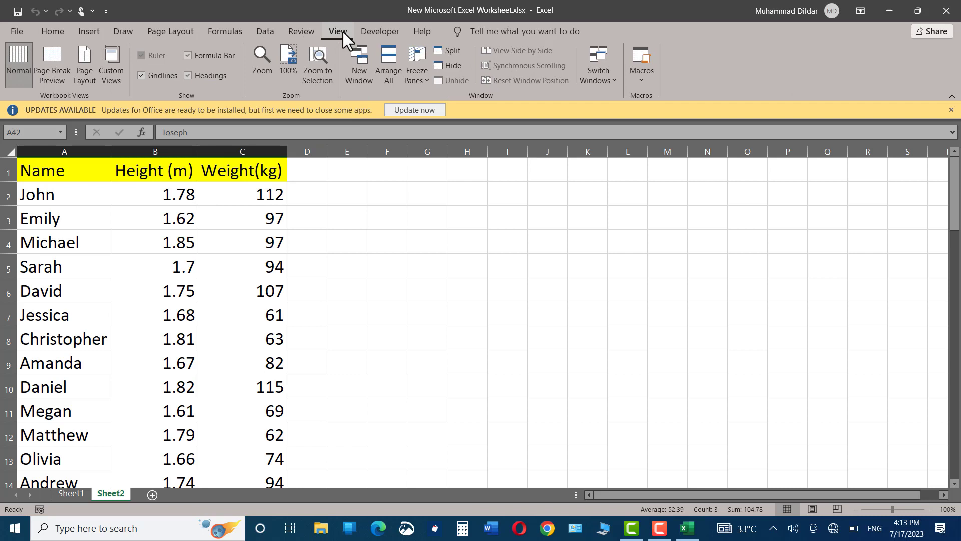
{"action": "left_click", "coordinate": [361, 66]}
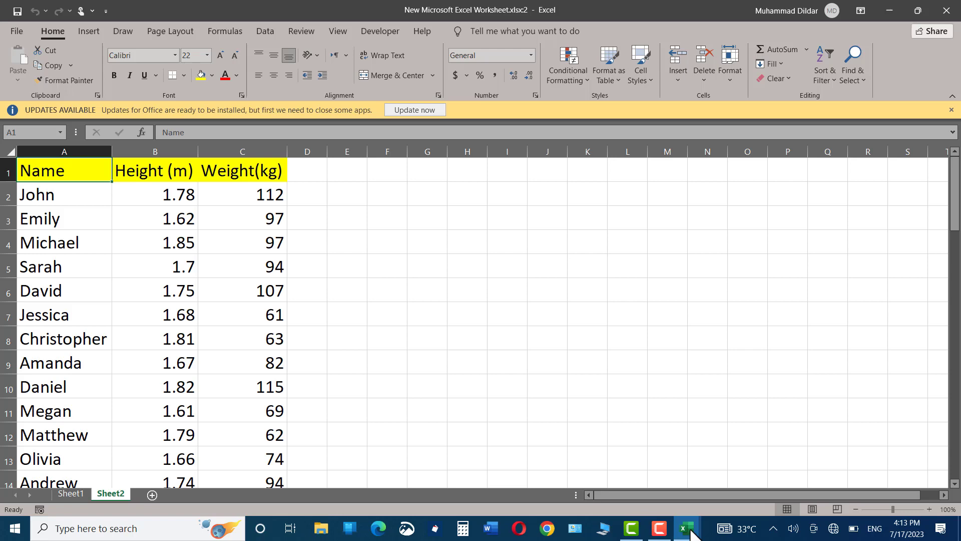
Bring the New Microsoft Excel Worksheet.xlsx:2 window to the front from the taskbar.
{"action": "mouse_move", "coordinate": [689, 525]}
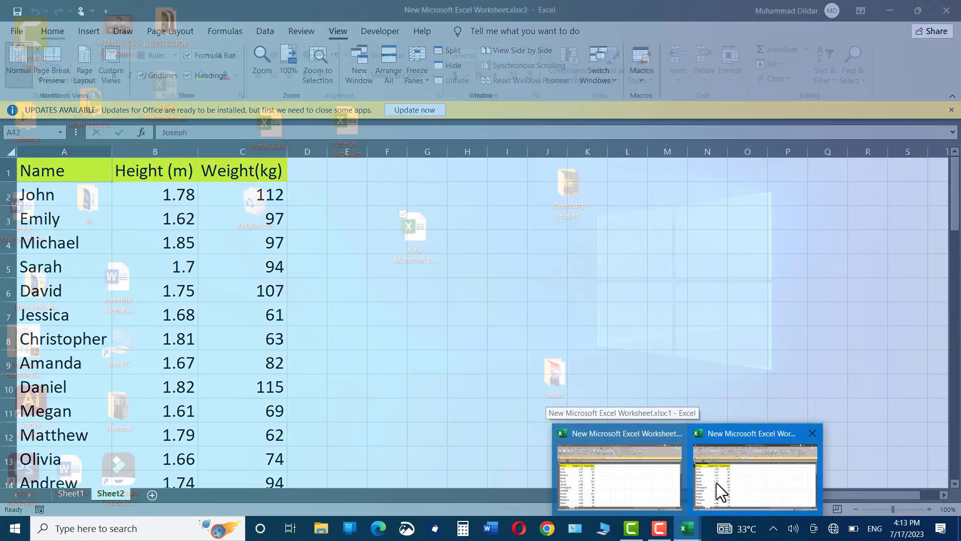
{"action": "mouse_move", "coordinate": [664, 479]}
{"action": "mouse_move", "coordinate": [704, 480]}
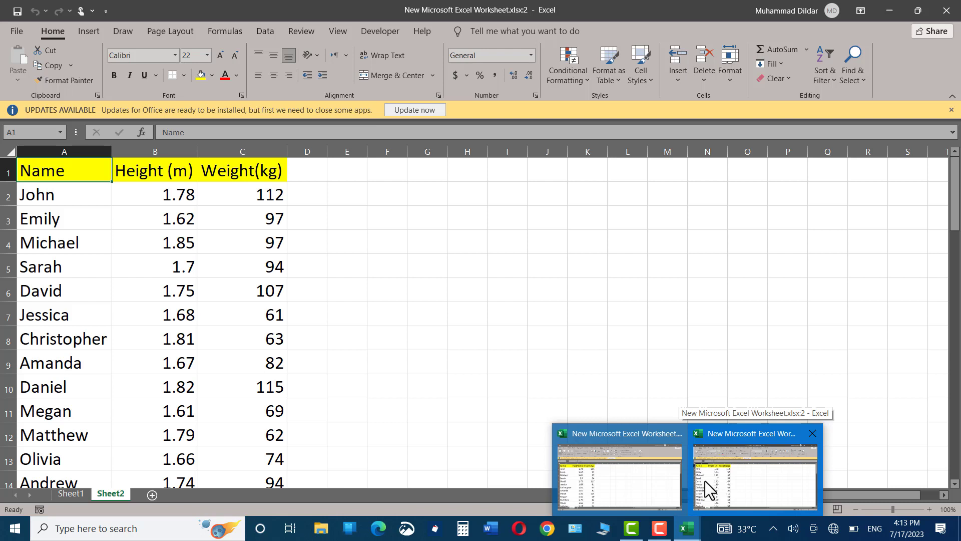
{"action": "left_click", "coordinate": [704, 481]}
{"action": "left_click", "coordinate": [338, 30]}
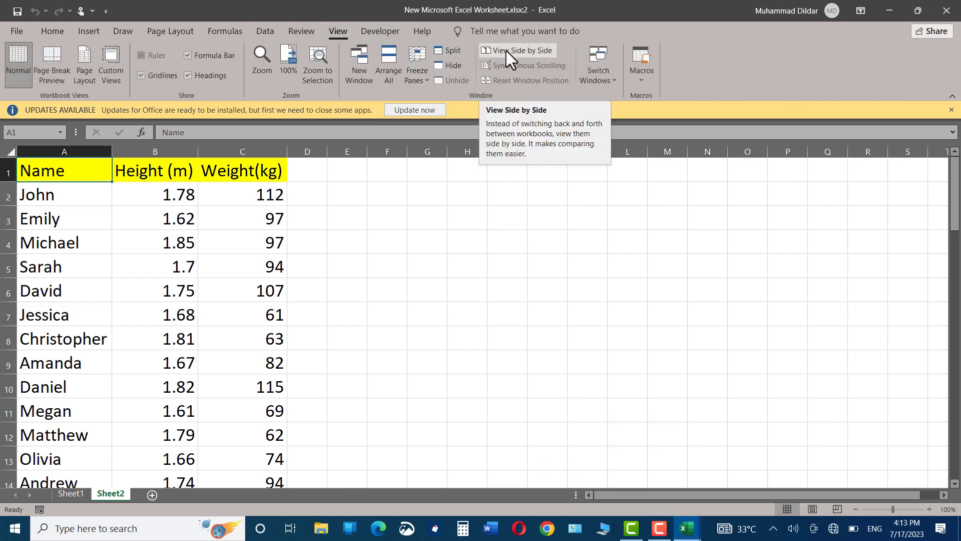
Arrange both workbook windows with View Side by Side and confirm they scroll together.
{"action": "left_click", "coordinate": [533, 51]}
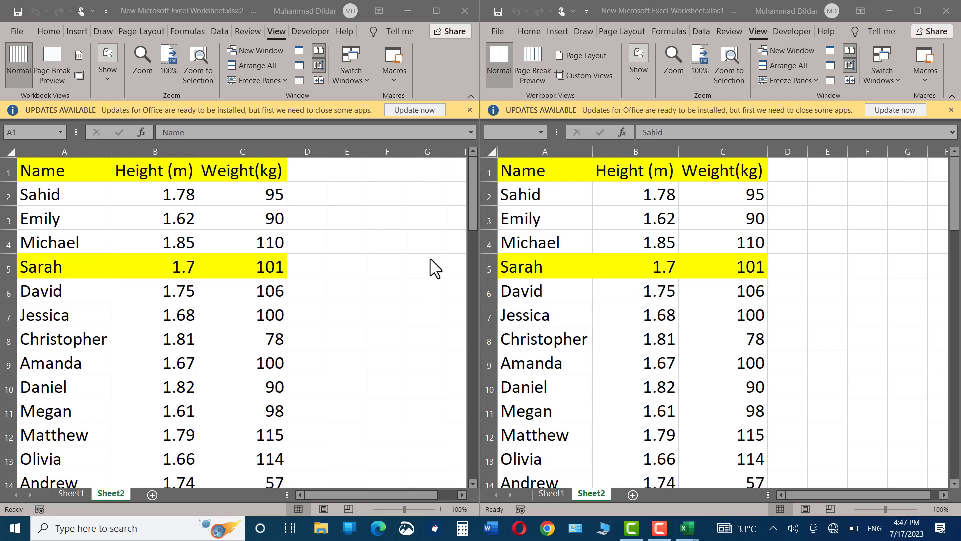
{"action": "scroll", "coordinate": [430, 259], "scroll_direction": "down", "scroll_amount": 20}
{"action": "scroll", "coordinate": [430, 259], "scroll_direction": "up", "scroll_amount": 20}
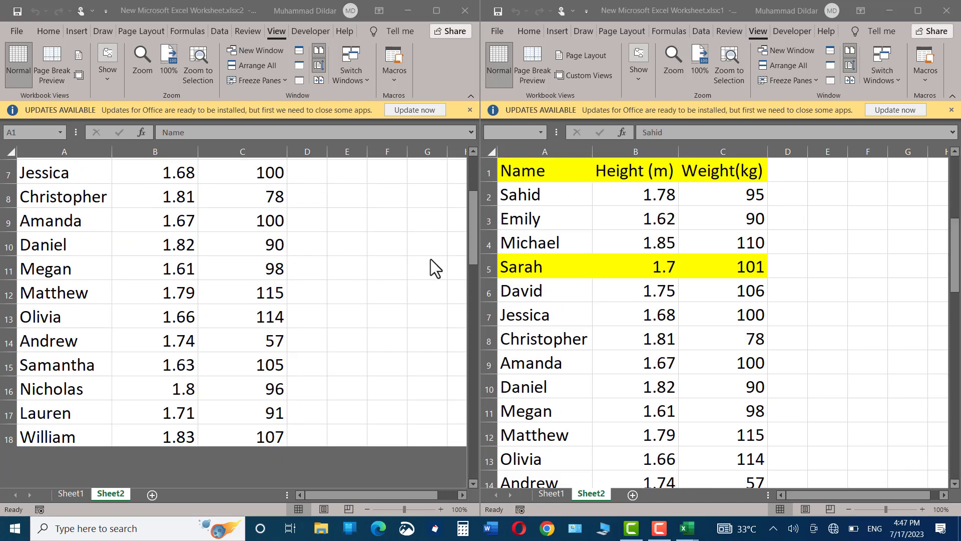
{"action": "scroll", "coordinate": [430, 259], "scroll_direction": "down", "scroll_amount": 10}
{"action": "scroll", "coordinate": [430, 259], "scroll_direction": "down", "scroll_amount": 15}
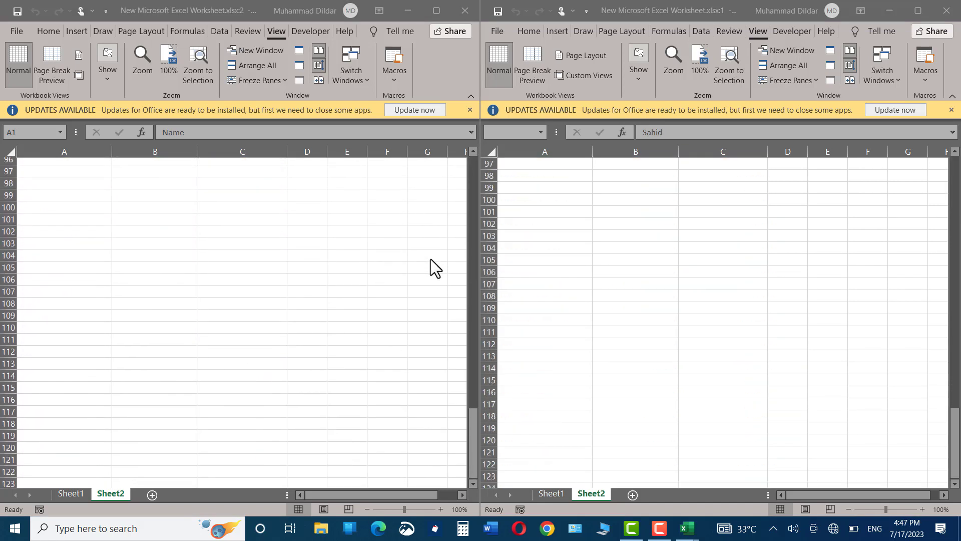
{"action": "scroll", "coordinate": [431, 259], "scroll_direction": "up", "scroll_amount": 20}
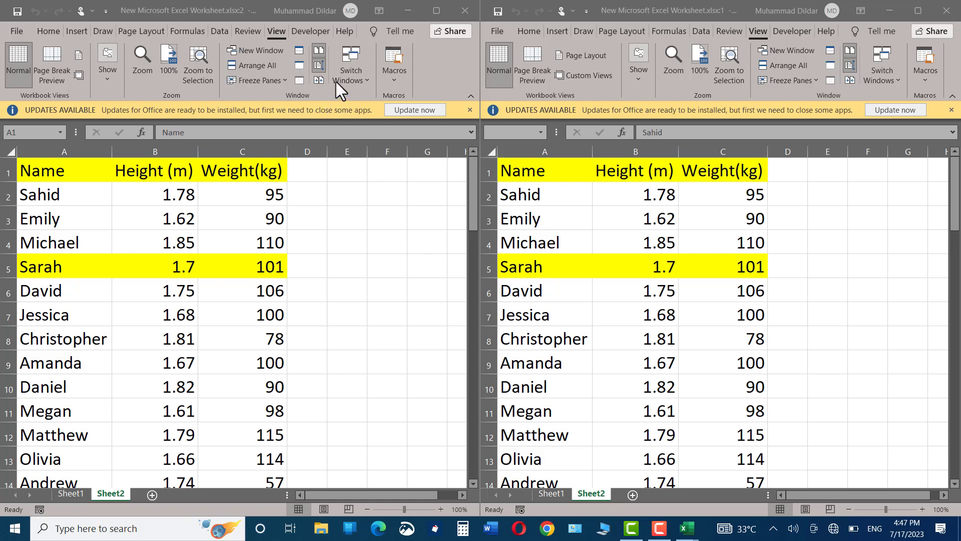
{"action": "left_click", "coordinate": [317, 50]}
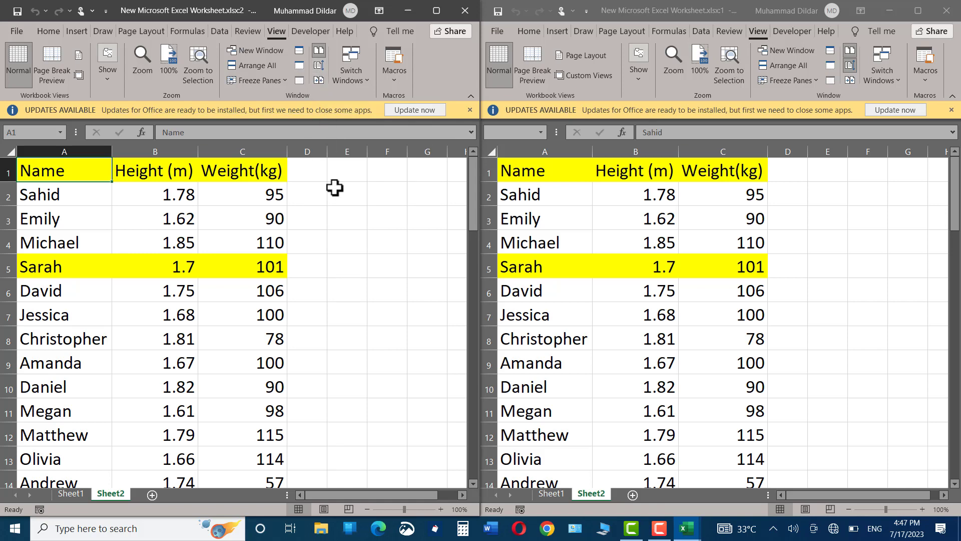
{"action": "scroll", "coordinate": [339, 191], "scroll_direction": "down", "scroll_amount": 20}
{"action": "scroll", "coordinate": [339, 191], "scroll_direction": "up", "scroll_amount": 20}
{"action": "scroll", "coordinate": [821, 220], "scroll_direction": "down", "scroll_amount": 6}
{"action": "scroll", "coordinate": [821, 220], "scroll_direction": "up", "scroll_amount": 6}
{"action": "left_click", "coordinate": [907, 200]}
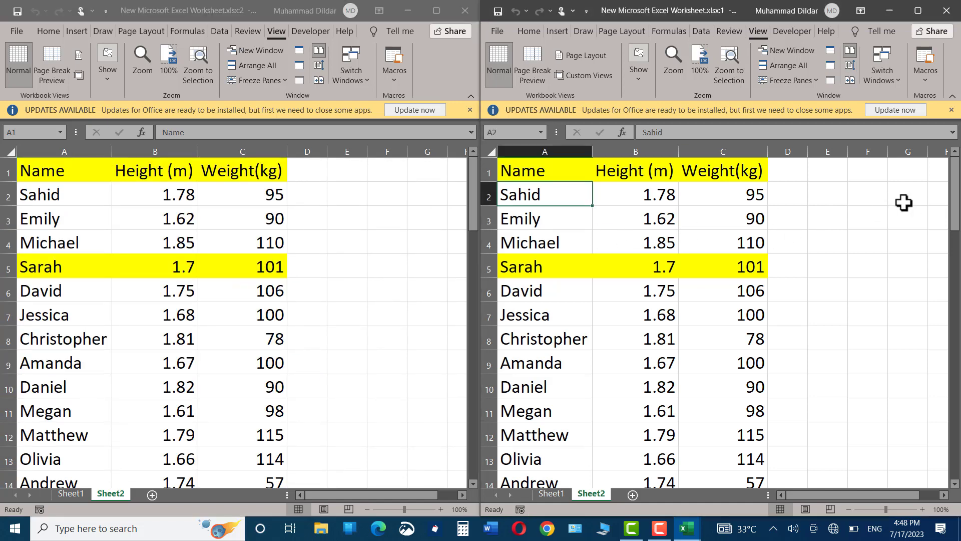
{"action": "scroll", "coordinate": [904, 202], "scroll_direction": "down", "scroll_amount": 20}
{"action": "scroll", "coordinate": [904, 202], "scroll_direction": "up", "scroll_amount": 20}
{"action": "left_click", "coordinate": [317, 67]}
{"action": "scroll", "coordinate": [414, 259], "scroll_direction": "down", "scroll_amount": 11}
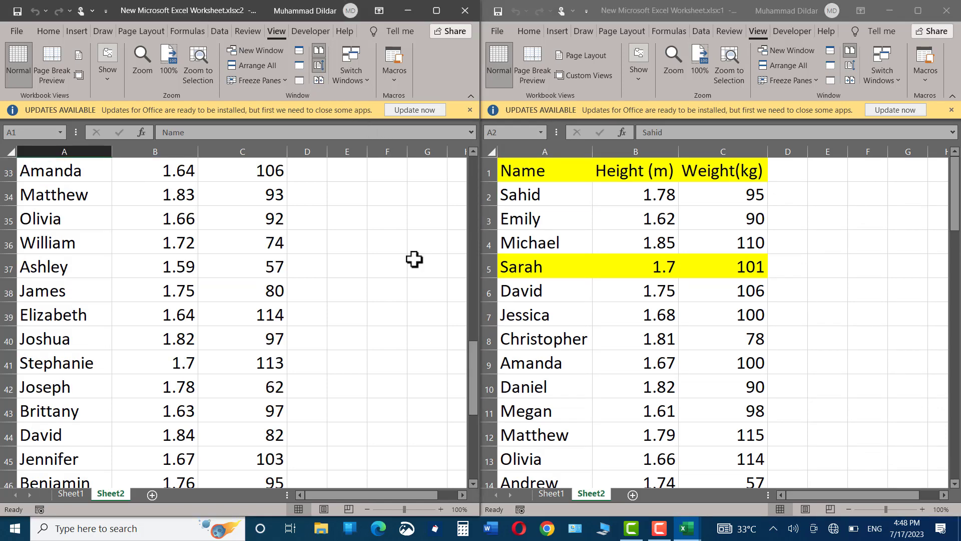
{"action": "scroll", "coordinate": [415, 259], "scroll_direction": "up", "scroll_amount": 11}
{"action": "scroll", "coordinate": [415, 259], "scroll_direction": "down", "scroll_amount": 20}
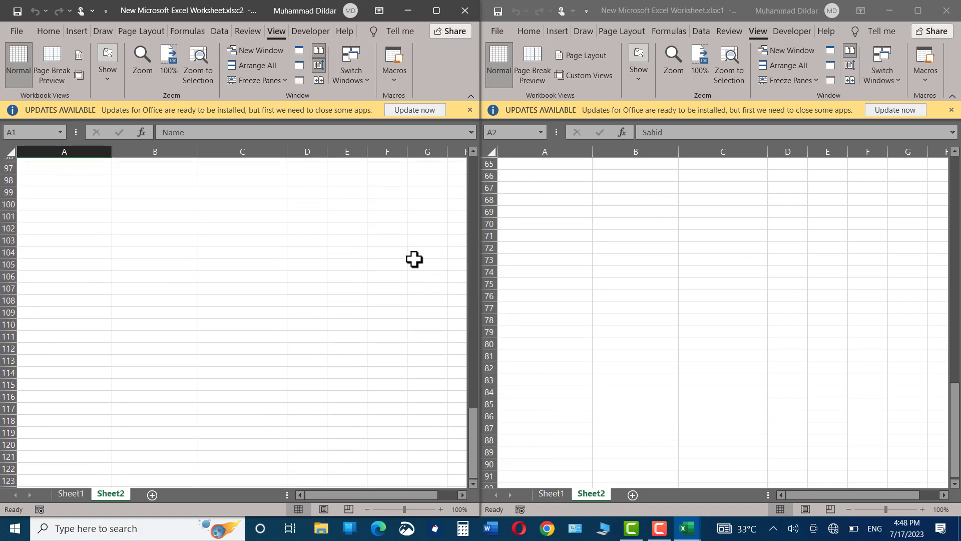
{"action": "scroll", "coordinate": [415, 259], "scroll_direction": "up", "scroll_amount": 20}
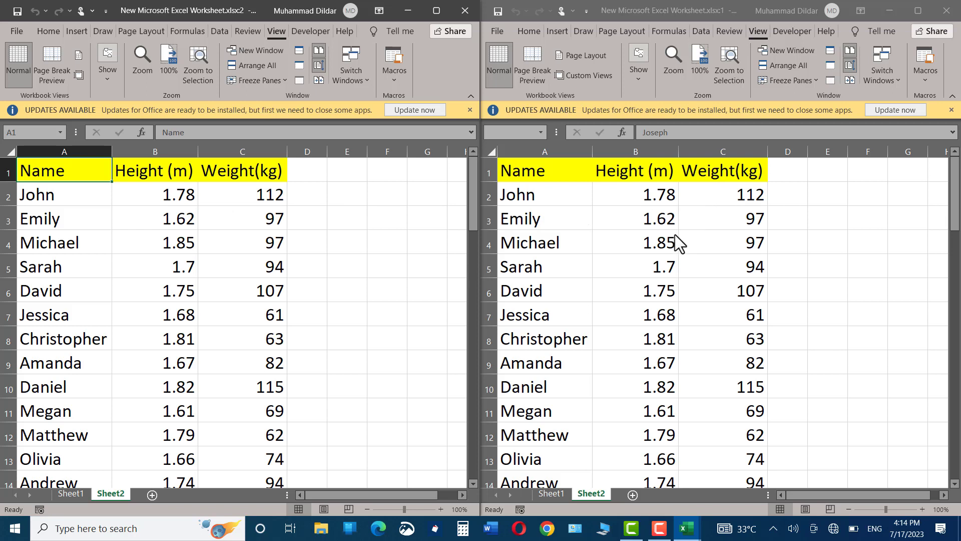
Show Sheet1's Age(Years) table in the right-hand window.
{"action": "left_click", "coordinate": [555, 493]}
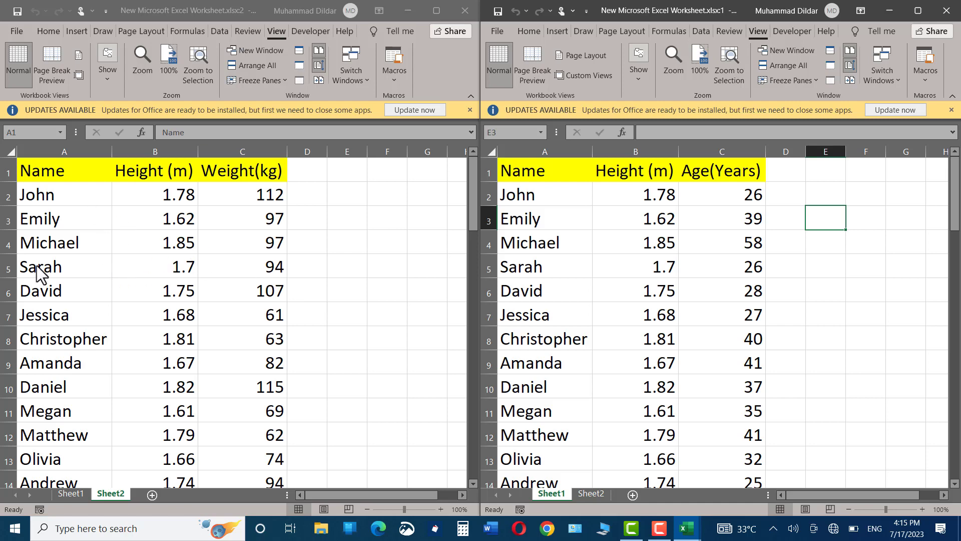
Fill Sarah's row, cells A5:C5, yellow in the left window.
{"action": "left_click", "coordinate": [75, 272]}
{"action": "left_click", "coordinate": [45, 264]}
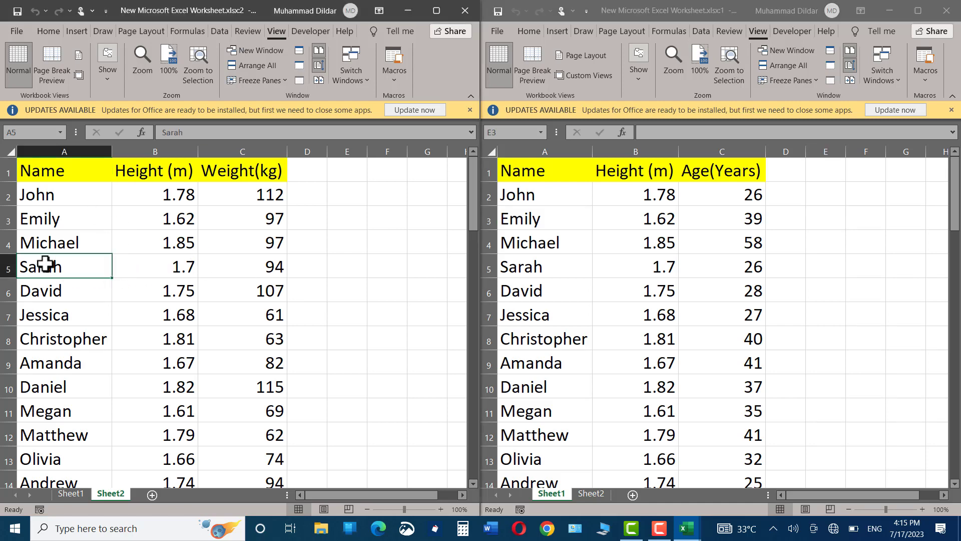
{"action": "left_click_drag", "start_coordinate": [45, 264], "coordinate": [252, 272]}
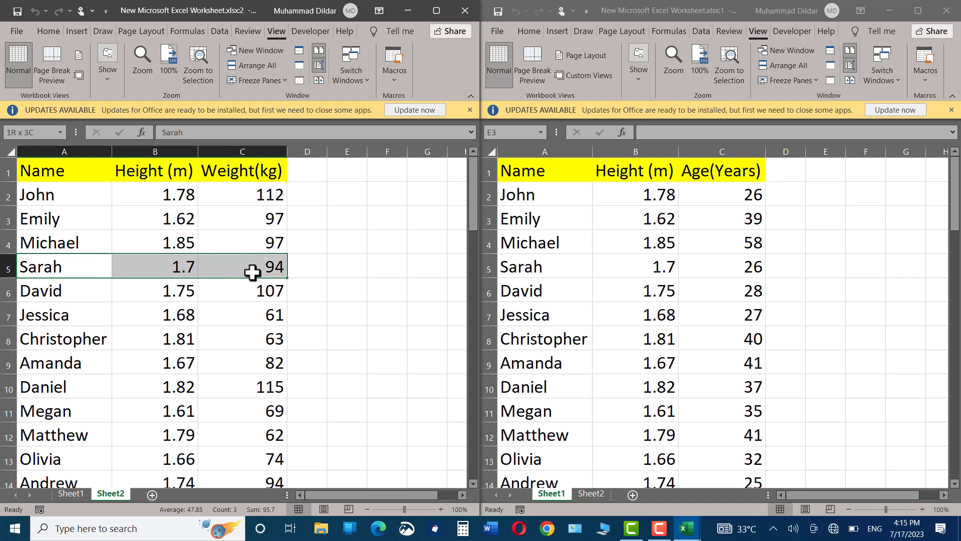
{"action": "left_click", "coordinate": [48, 31]}
{"action": "left_click", "coordinate": [100, 81]}
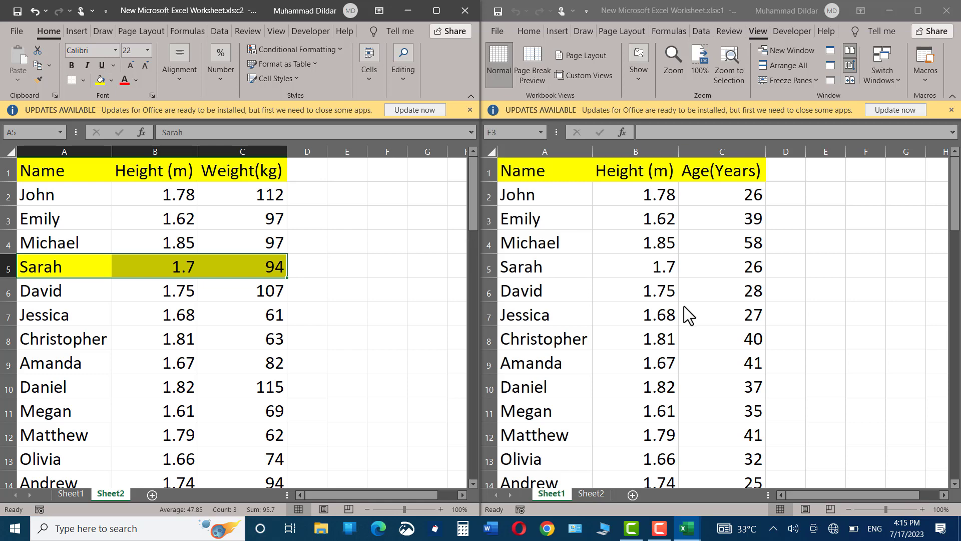
Return the right window to Sheet2 and change A2's name from John to Sahid.
{"action": "left_click", "coordinate": [590, 493]}
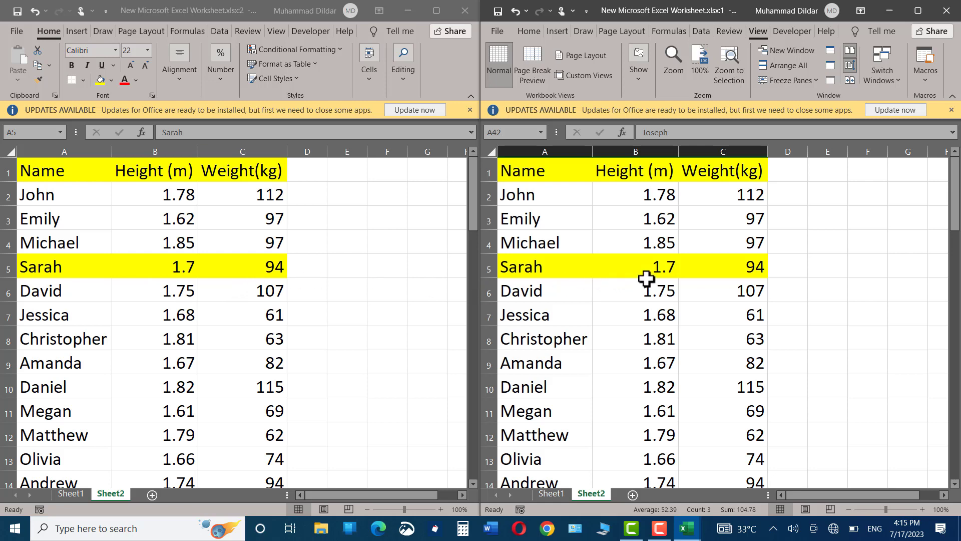
{"action": "left_click", "coordinate": [61, 194]}
{"action": "double_click", "coordinate": [59, 195]}
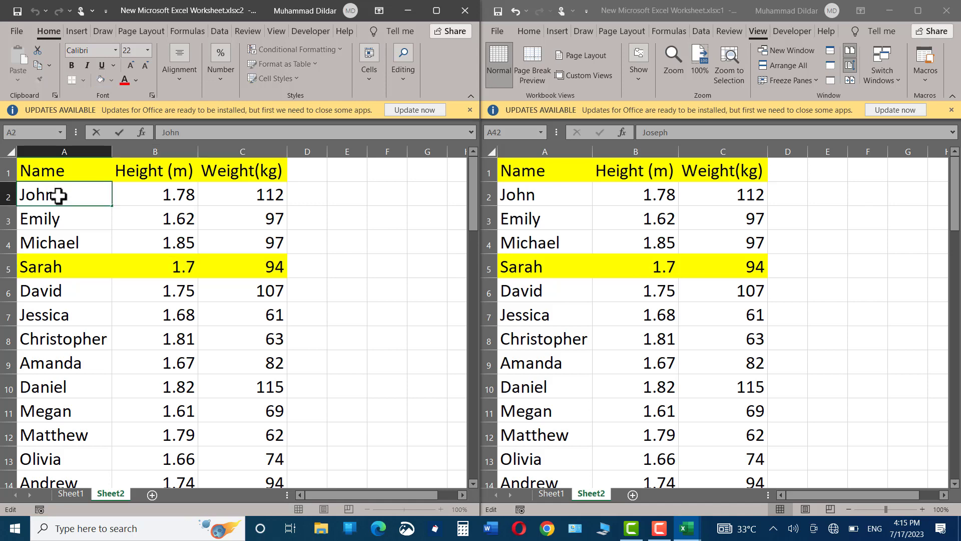
{"action": "key", "text": "BackSpace"}
{"action": "key", "text": "BackSpace"}
{"action": "key", "text": "BackSpace"}
{"action": "key", "text": "BackSpace"}
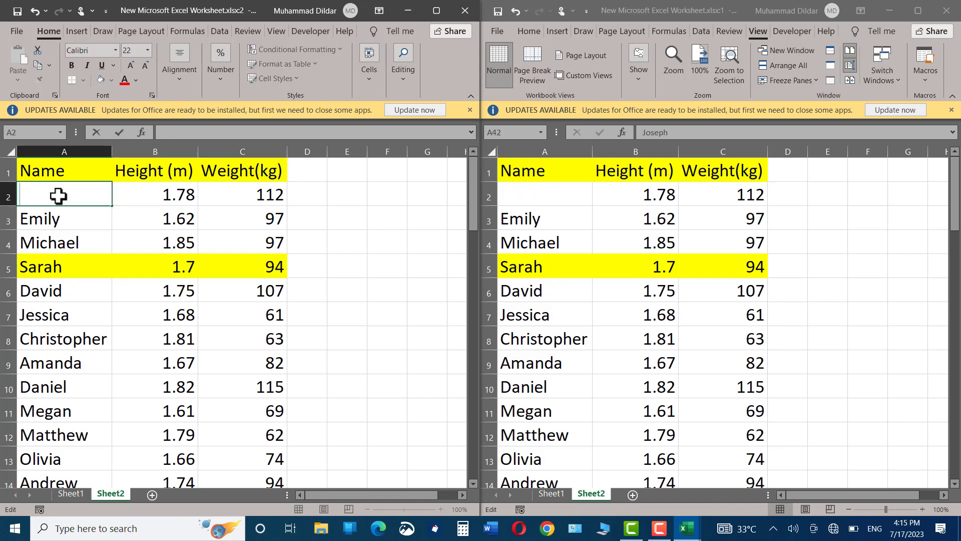
{"action": "type", "text": "Sahid"}
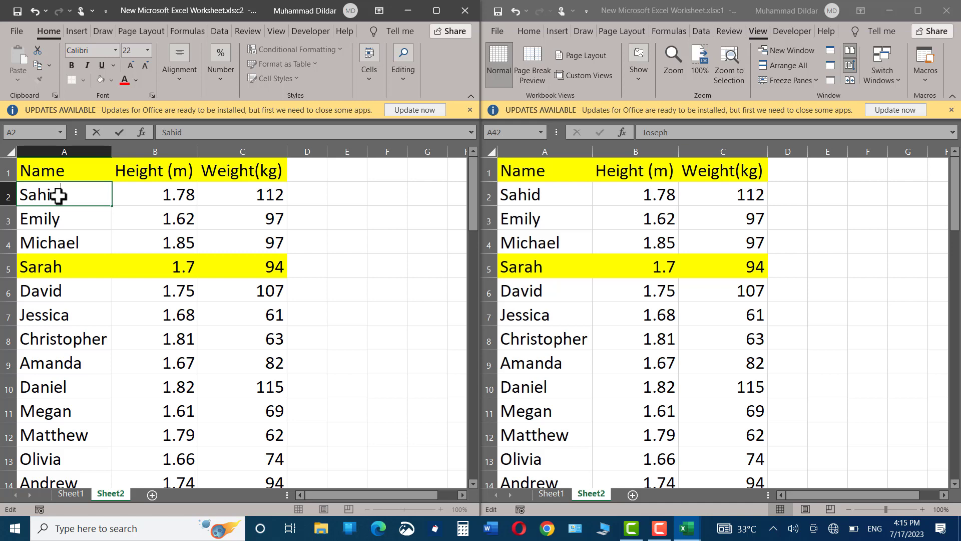
Commit Sahid, recalculate the weights with F9, then close Excel and answer the save prompt.
{"action": "left_click", "coordinate": [949, 12]}
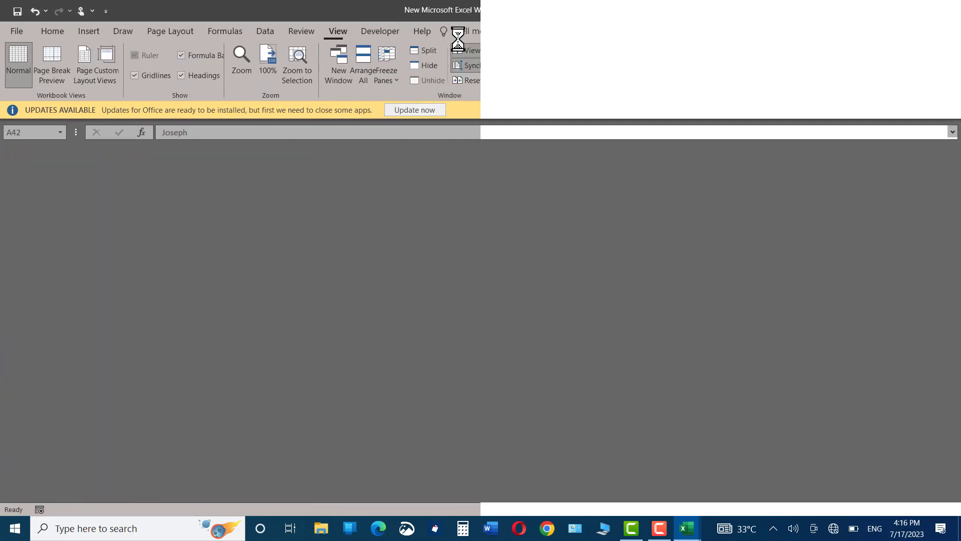
{"action": "key", "text": "F9"}
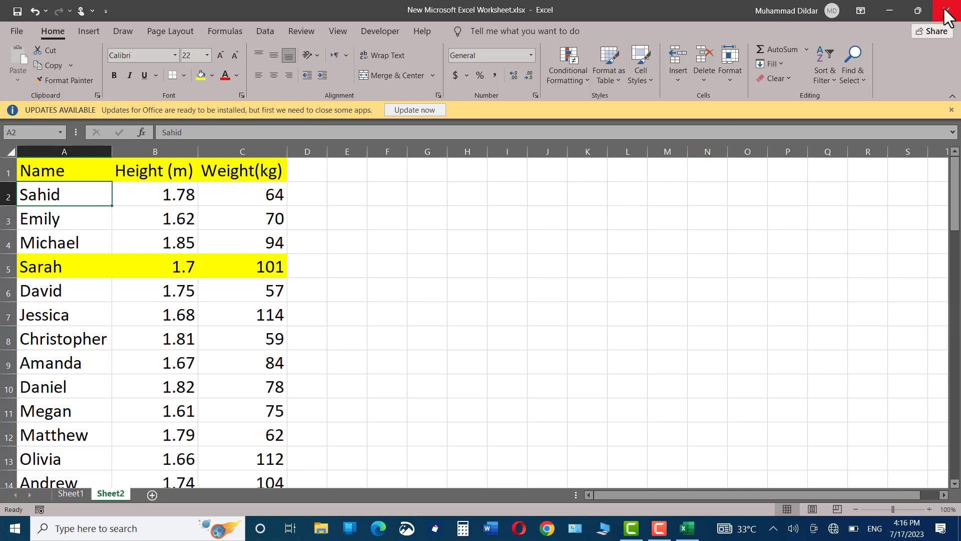
{"action": "key", "text": "alt+F4"}
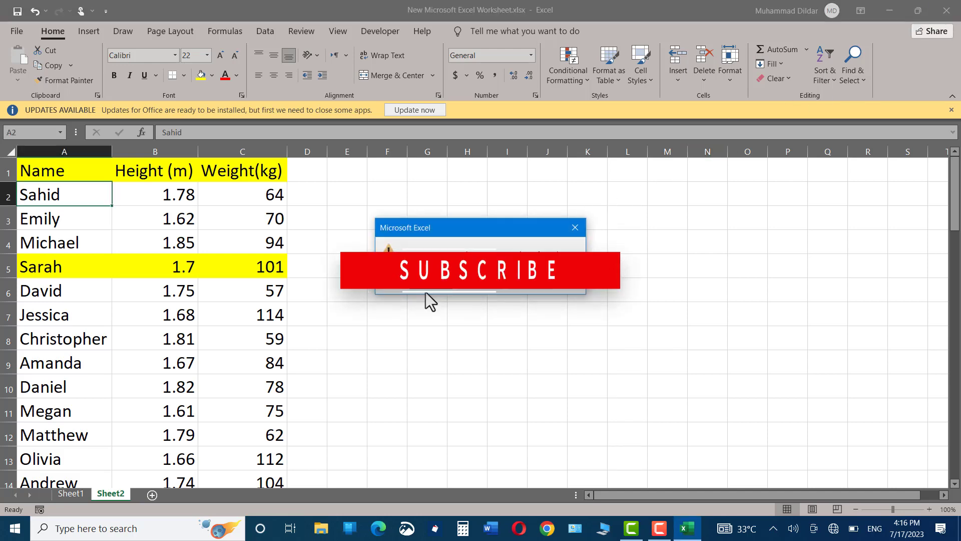
{"action": "left_click", "coordinate": [489, 286]}
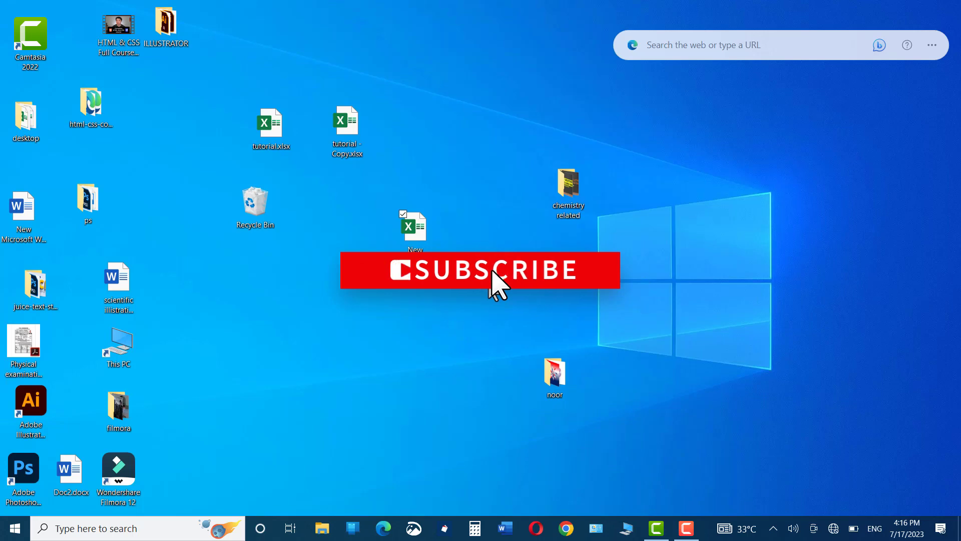